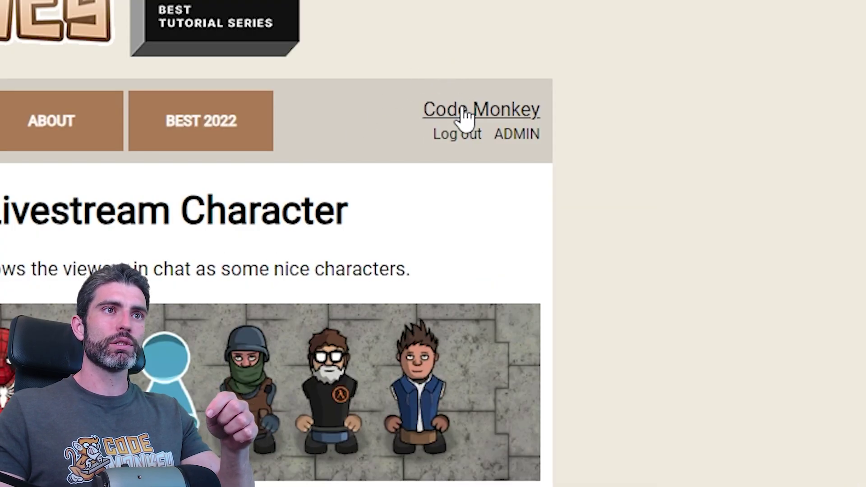
Step: Go from the username's User page to the Customize your Character page
left_click(467, 115)
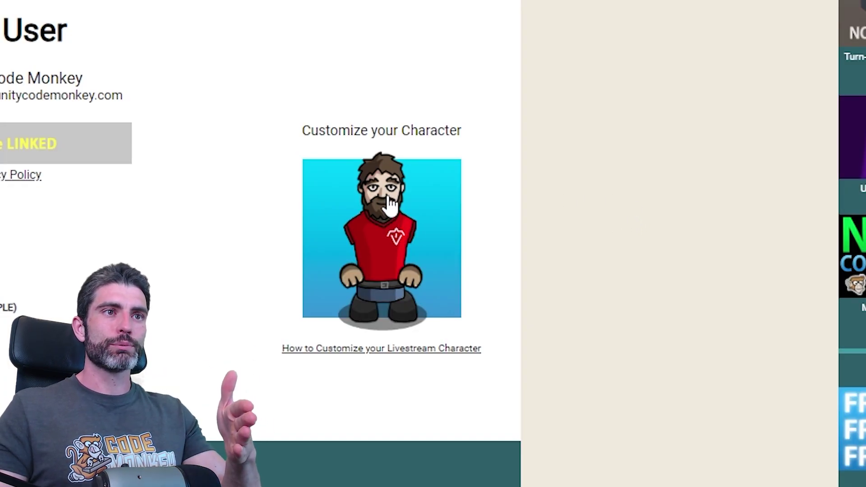
left_click(388, 226)
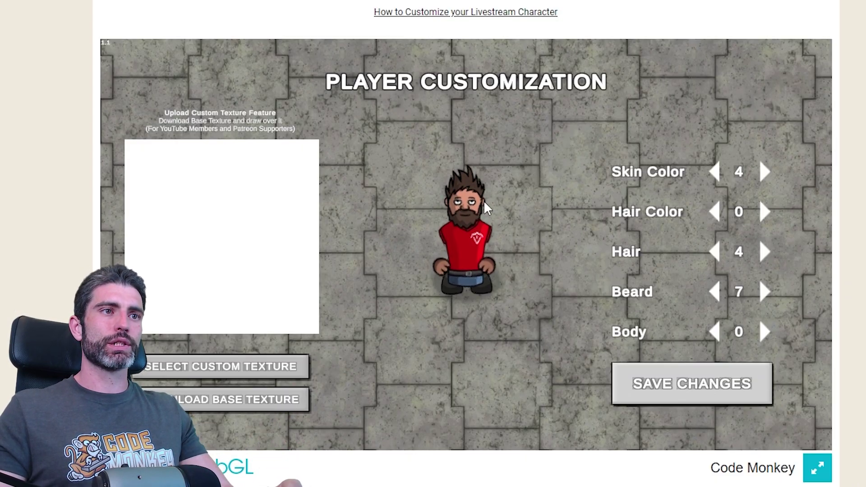
Step: Set Skin Color 0, Hair Color 3, Hair 7, Beard 0 and green-vest Body 3, then save
left_click(768, 174)
left_click(767, 174)
left_click(767, 174)
left_click(767, 173)
left_click(767, 173)
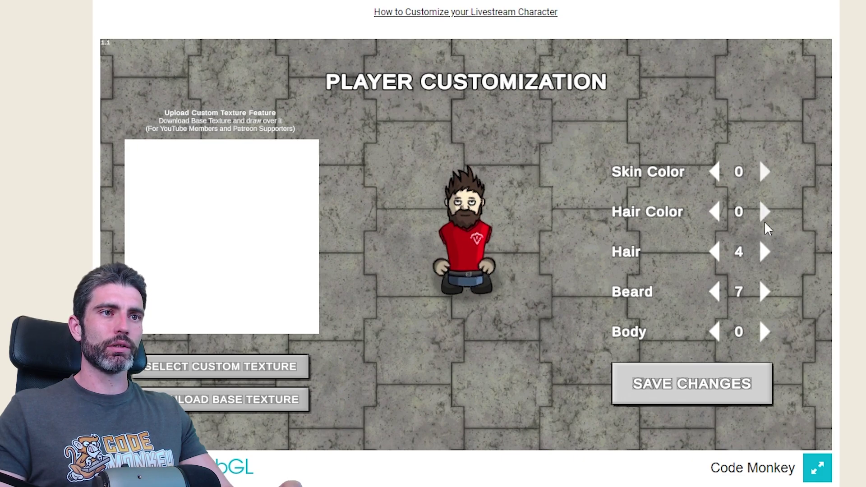
left_click(767, 214)
left_click(767, 214)
left_click(767, 215)
left_click(766, 252)
left_click(766, 251)
left_click(765, 252)
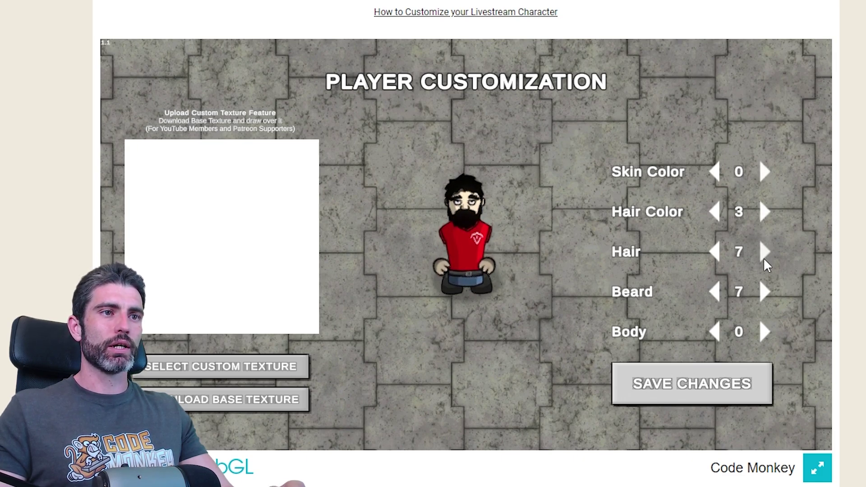
left_click(767, 292)
left_click(766, 333)
left_click(766, 333)
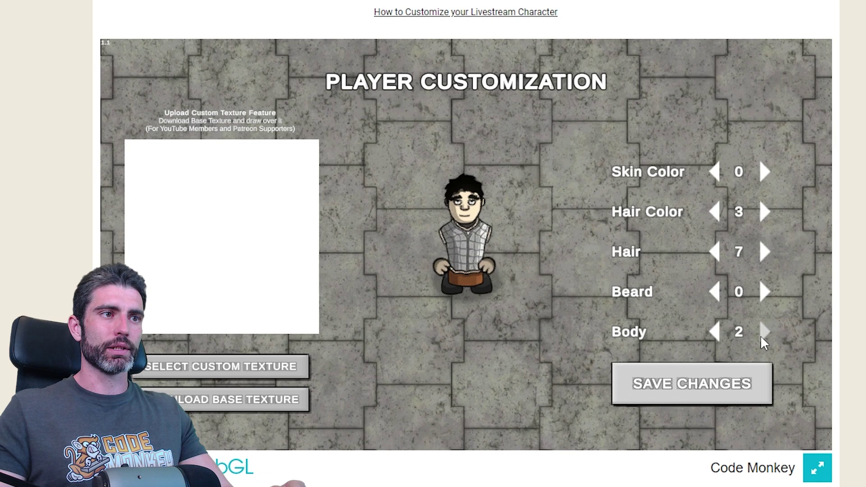
left_click(765, 332)
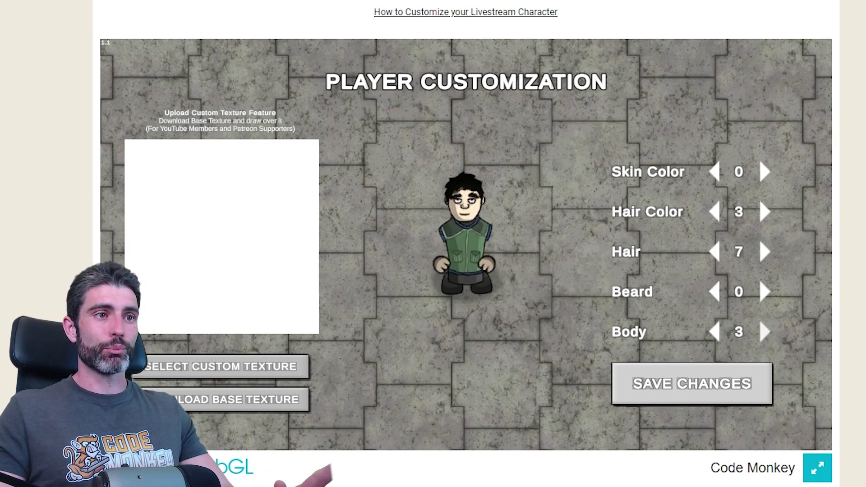
left_click(682, 392)
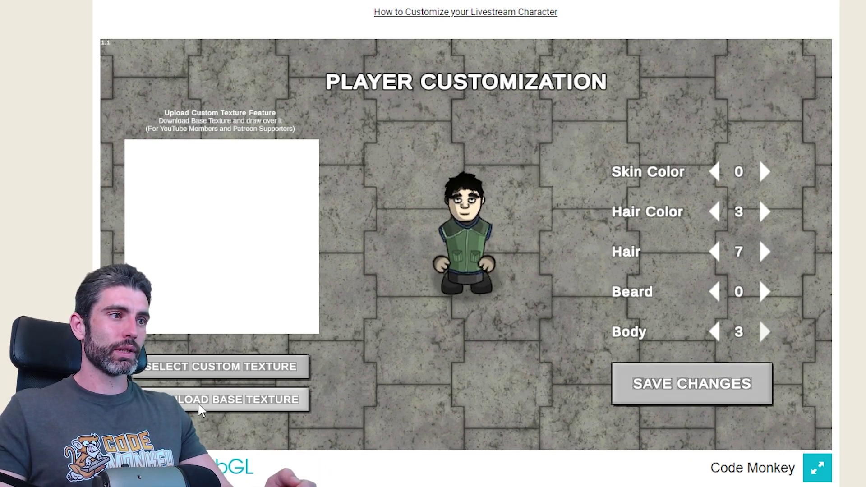
Step: Download the base character texture and save the image as a PNG
left_click(222, 407)
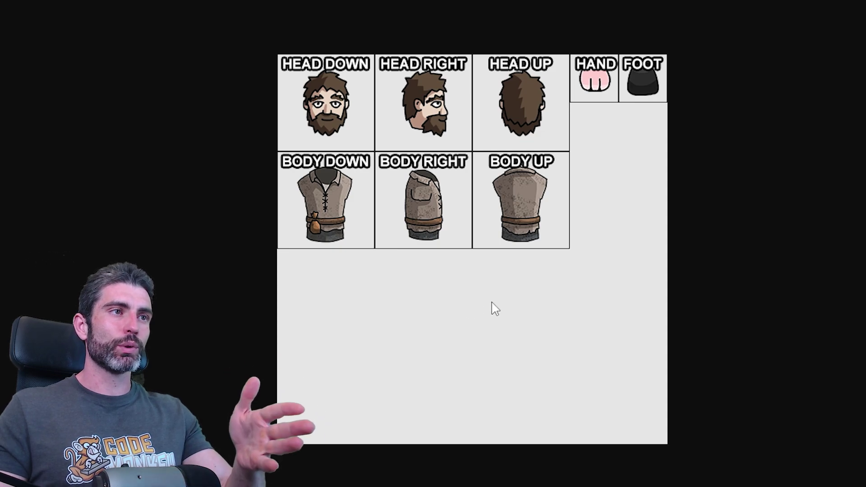
right_click(464, 252)
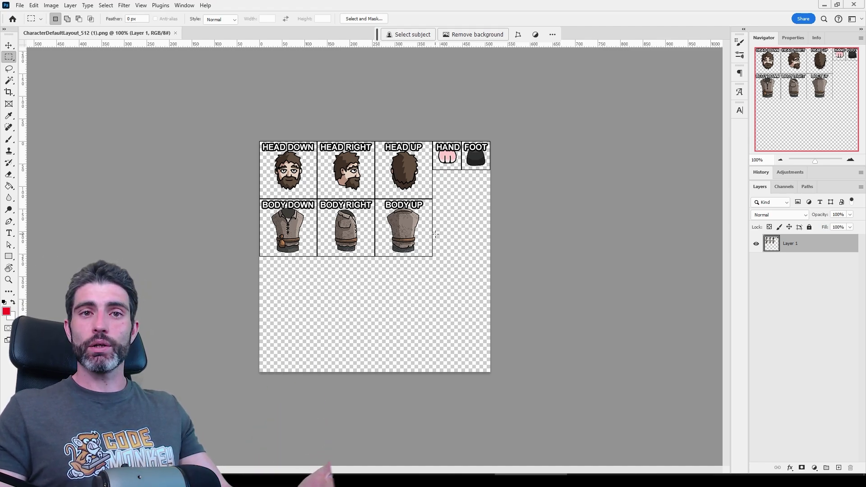
scroll(374, 258, "up", 3)
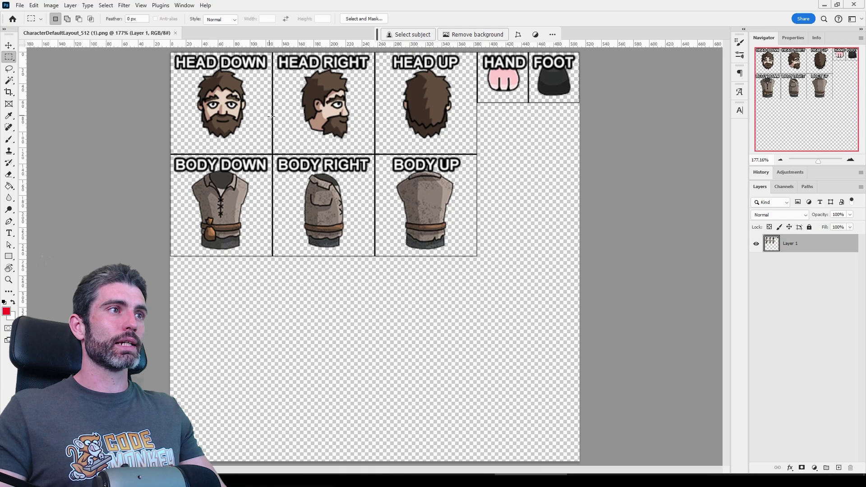
scroll(271, 116, "up", 2)
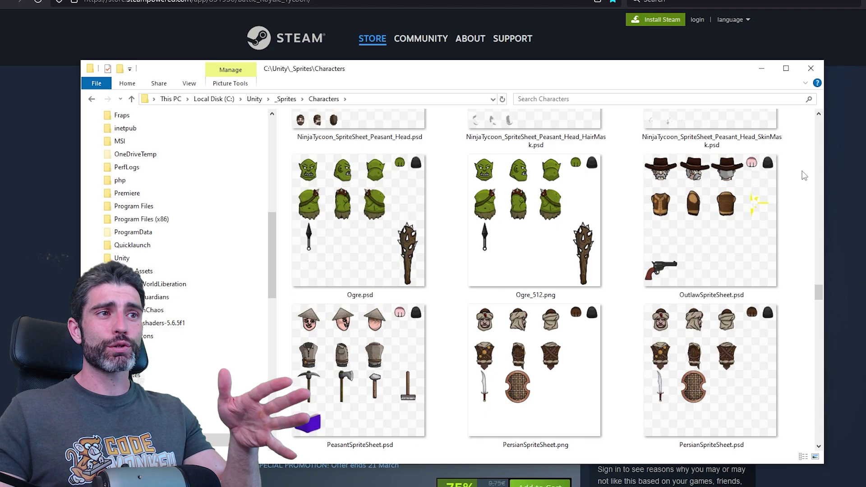
scroll(805, 176, "down", 3)
scroll(803, 178, "down", 3)
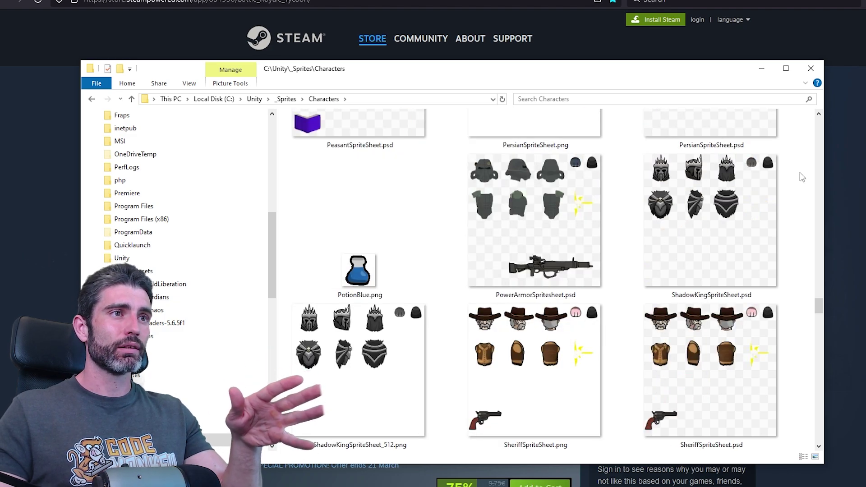
scroll(800, 172, "down", 15)
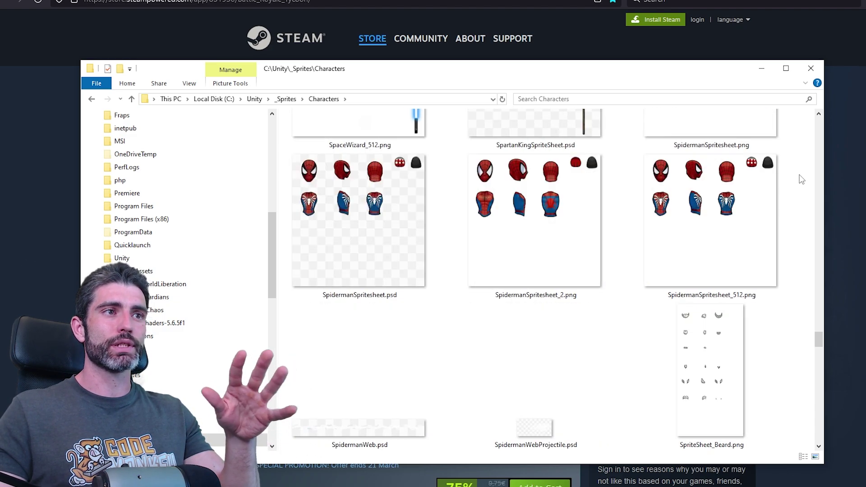
scroll(800, 178, "down", 9)
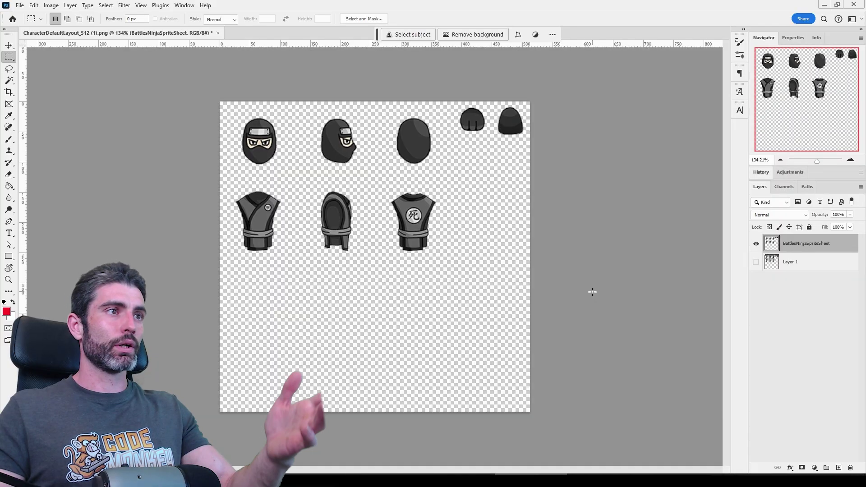
Step: Compare BattlesNinjaSpriteSheet against Layer 1's template squares, then hide Layer 1
scroll(461, 162, "up", 3)
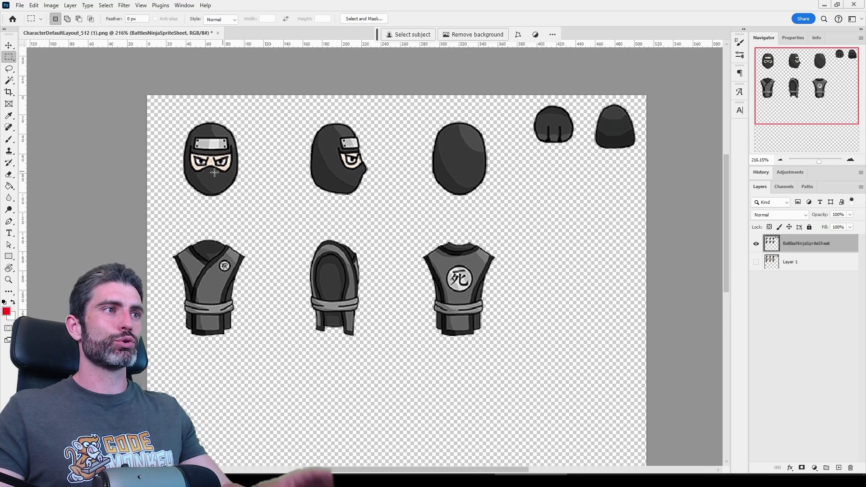
left_click(756, 262)
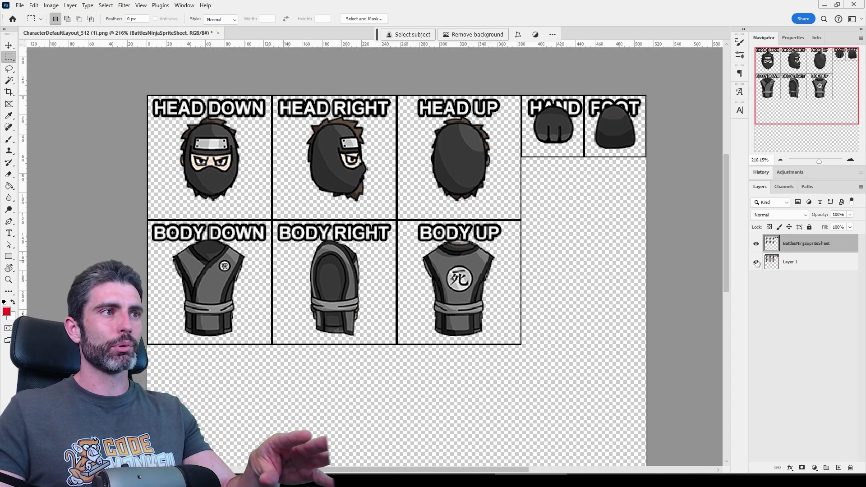
left_click(756, 244)
left_click(757, 245)
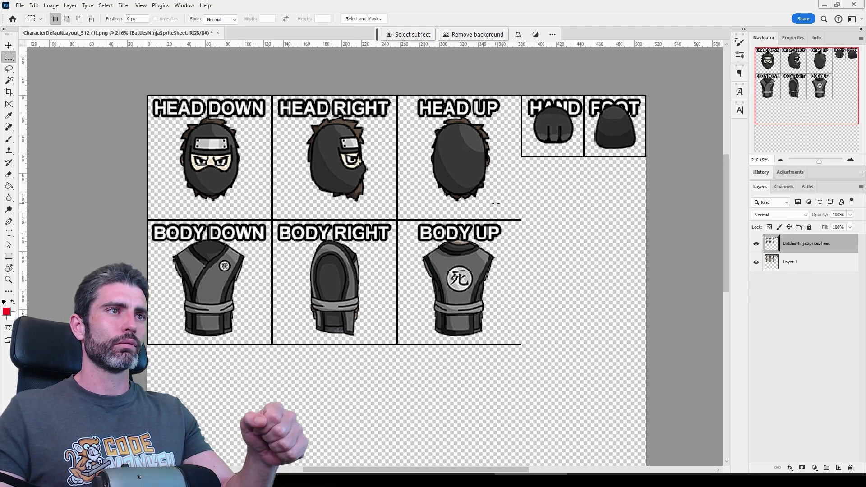
left_click(757, 264)
scroll(568, 257, "down", 2)
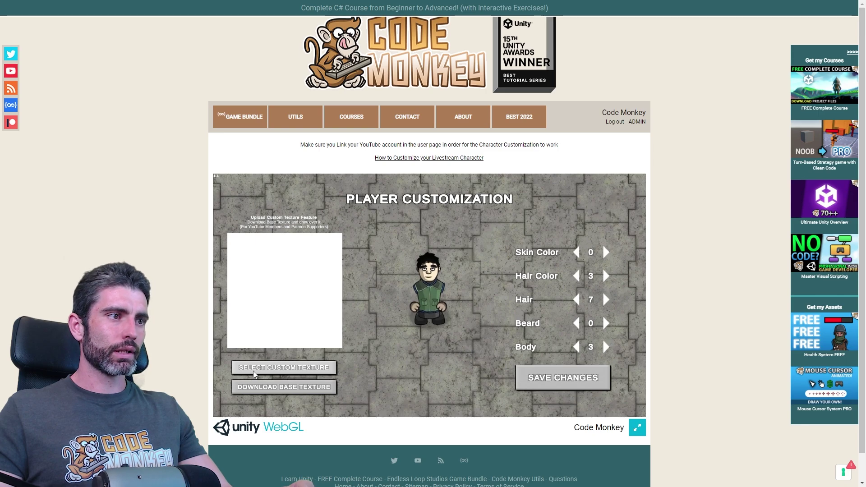
Step: Upload NinjaSpritesheet.png as the custom character texture and save the changes
left_click(254, 374)
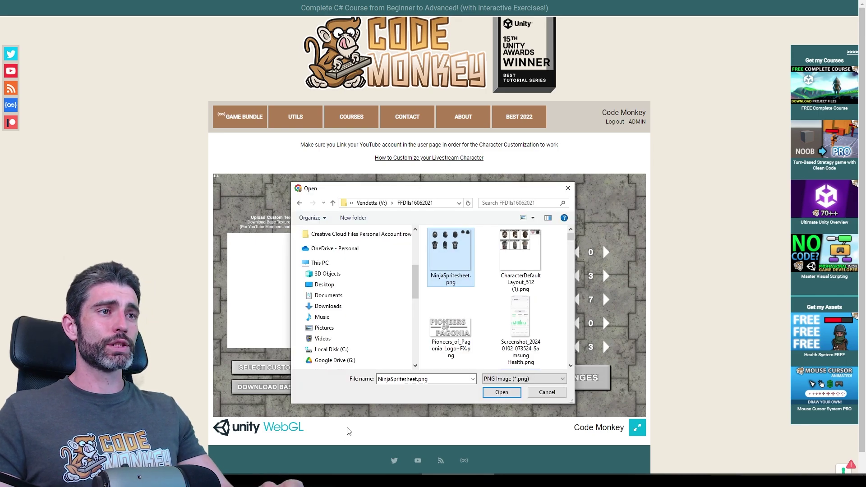
double_click(449, 257)
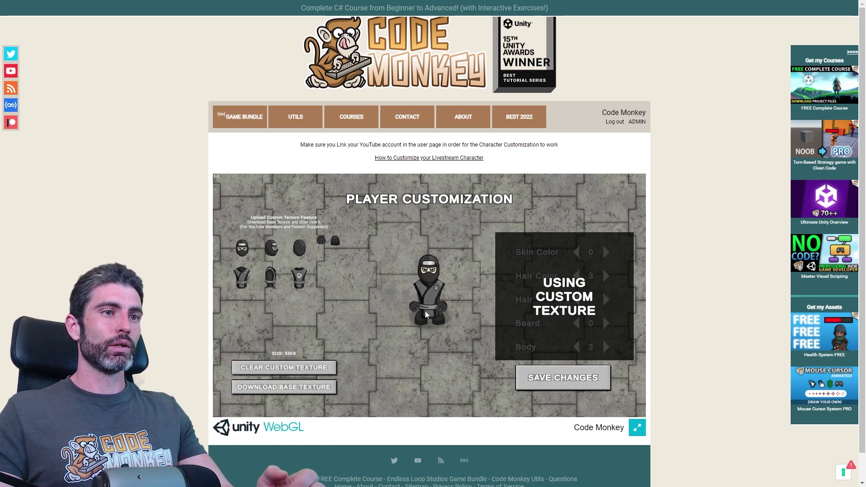
left_click(526, 381)
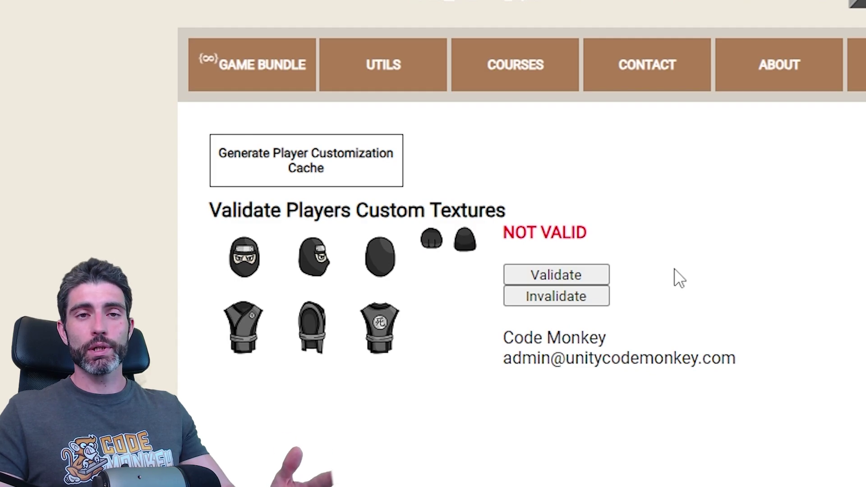
Step: Validate the NOT VALID ninja texture on the Validate Players Custom Textures page
left_click(543, 275)
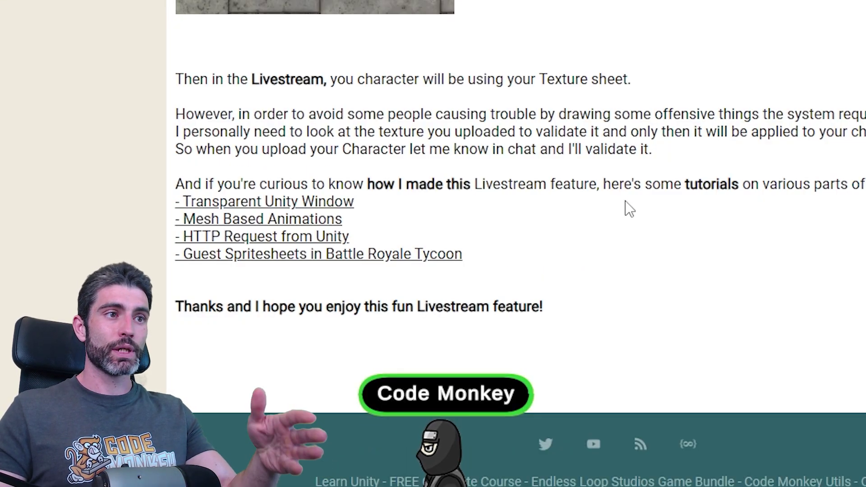
left_click_drag(463, 304, 470, 337)
left_click(628, 230)
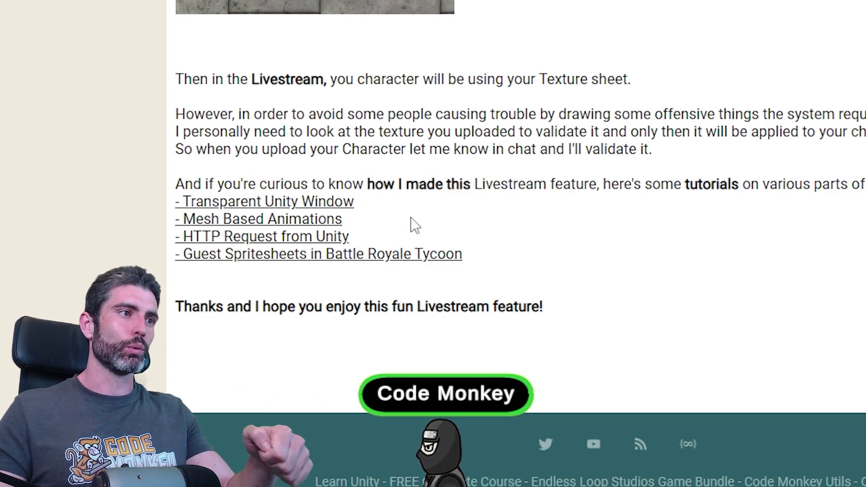
left_click_drag(355, 202, 171, 208)
left_click(459, 213)
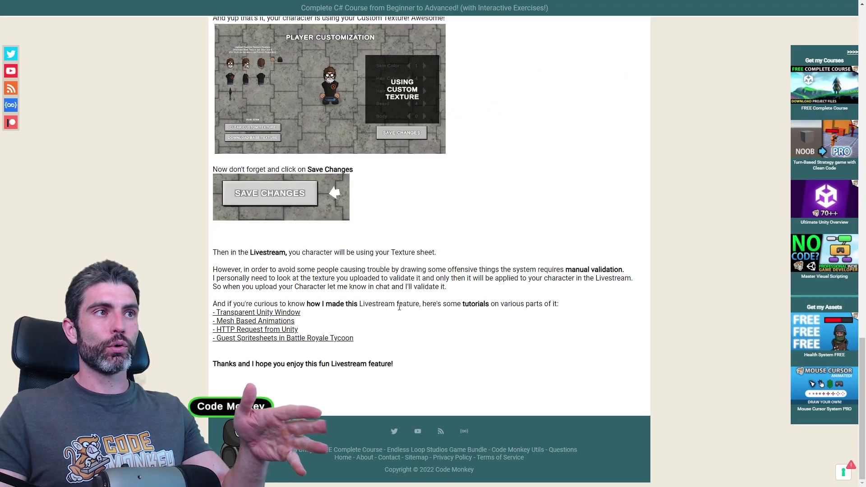
scroll(672, 199, "up", 10)
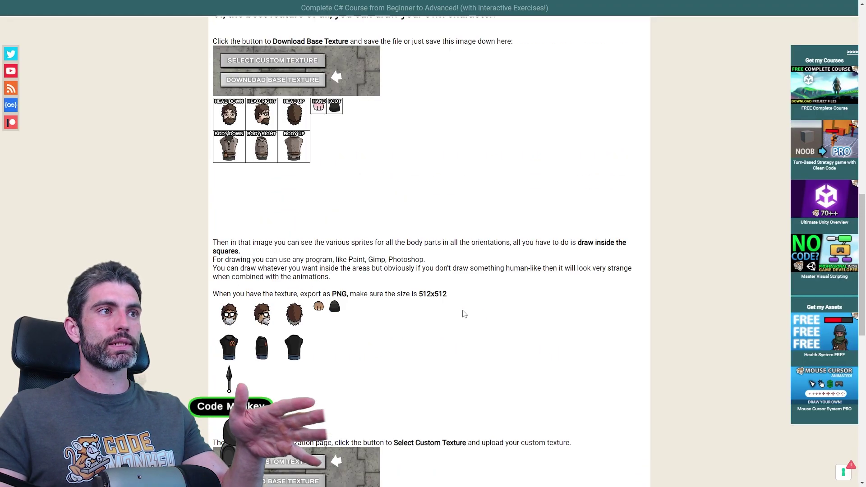
scroll(337, 290, "up", 5)
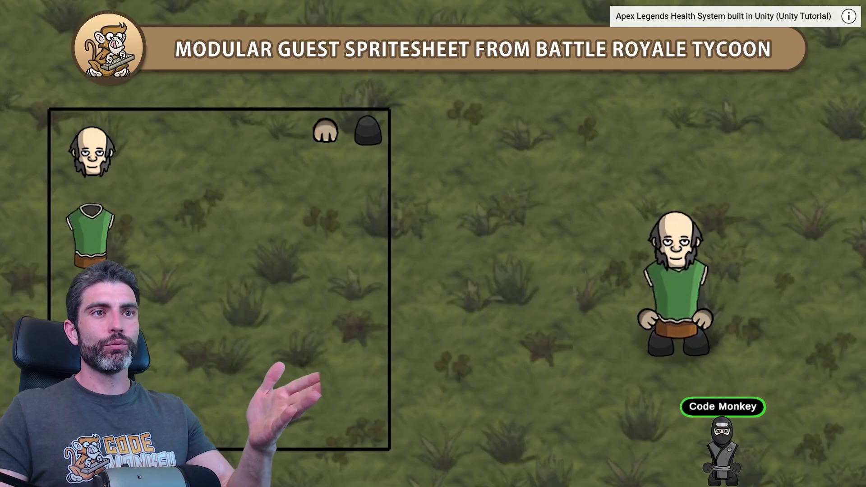
mouse_move(673, 251)
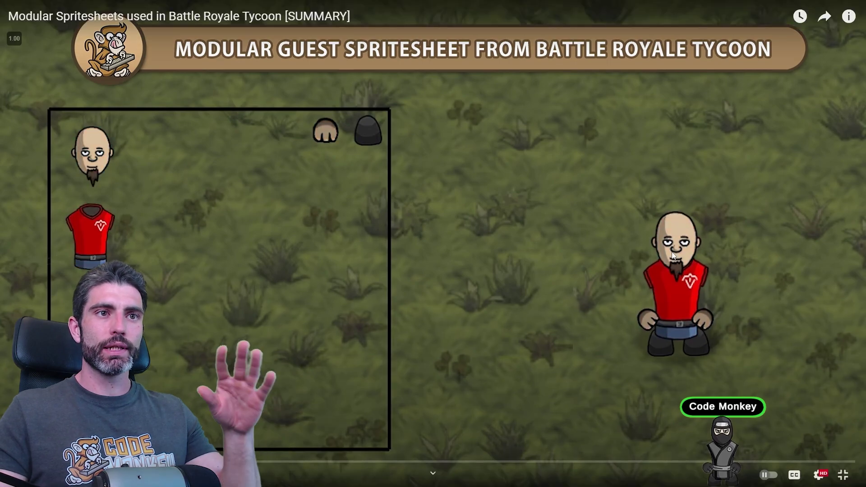